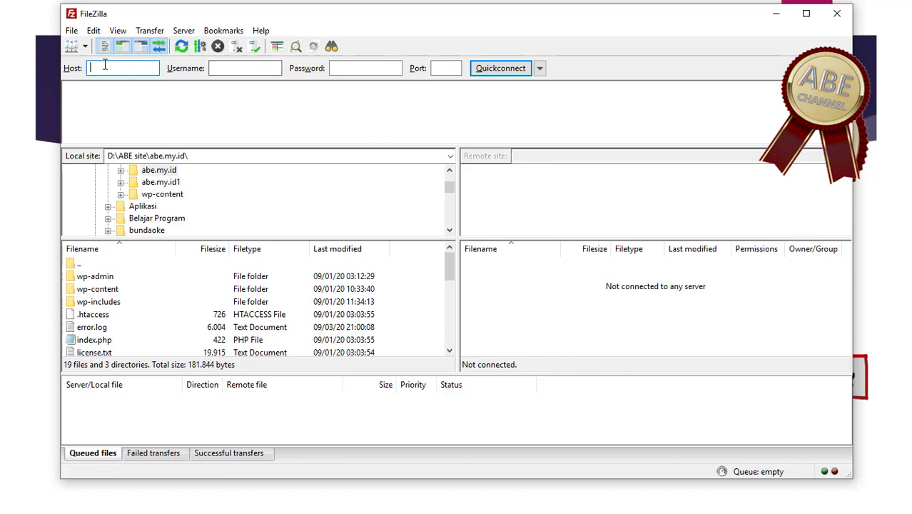
mouse_move(105, 66)
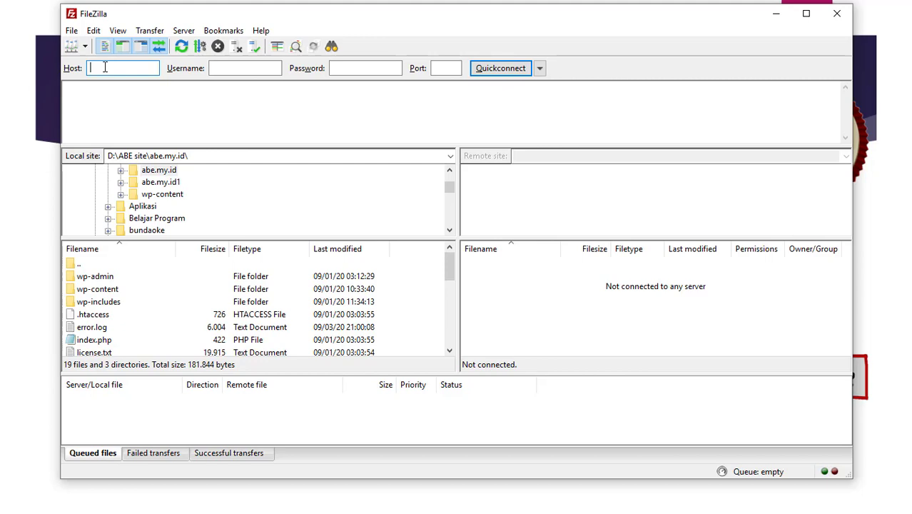
text(abe.my.id)
click(238, 67)
key(BackSpace)
key(BackSpace)
key(BackSpace)
key(BackSpace)
key(BackSpace)
key(BackSpace)
key(BackSpace)
key(BackSpace)
key(BackSpace)
Fill in the connection details with host 192.168.100.7 and username patungan_abesite
text(192.168.100.7)
click(236, 66)
text(patun)
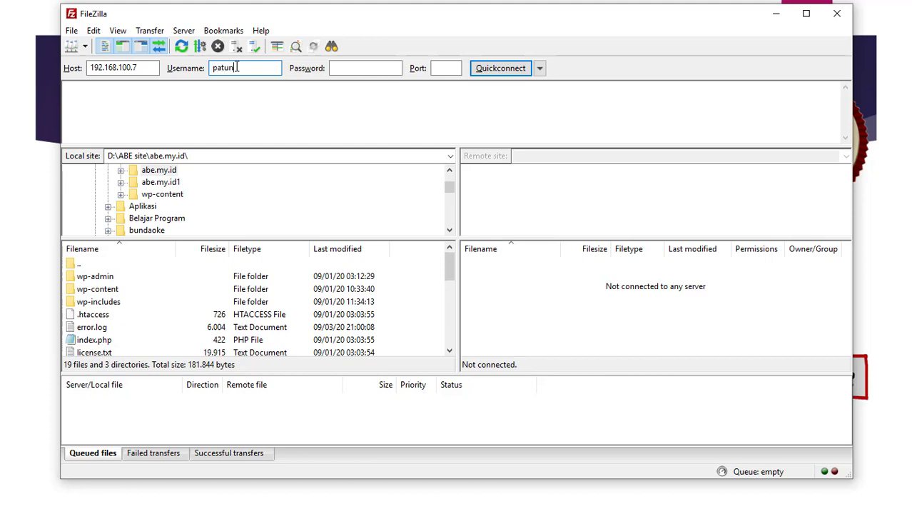
text(gan_abe)
text(site)
Enter the account password, connect to the FTP server and highlight the port in the connection log
click(379, 68)
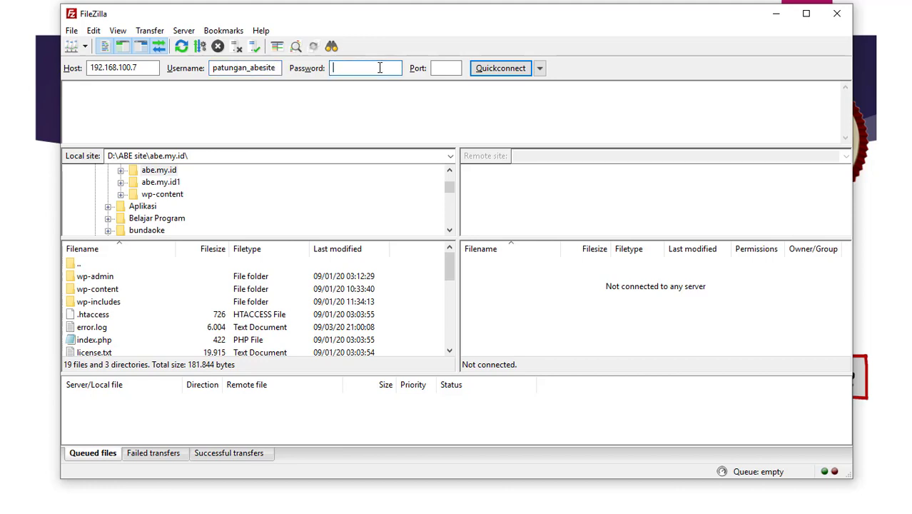
text(***************)
key(Return)
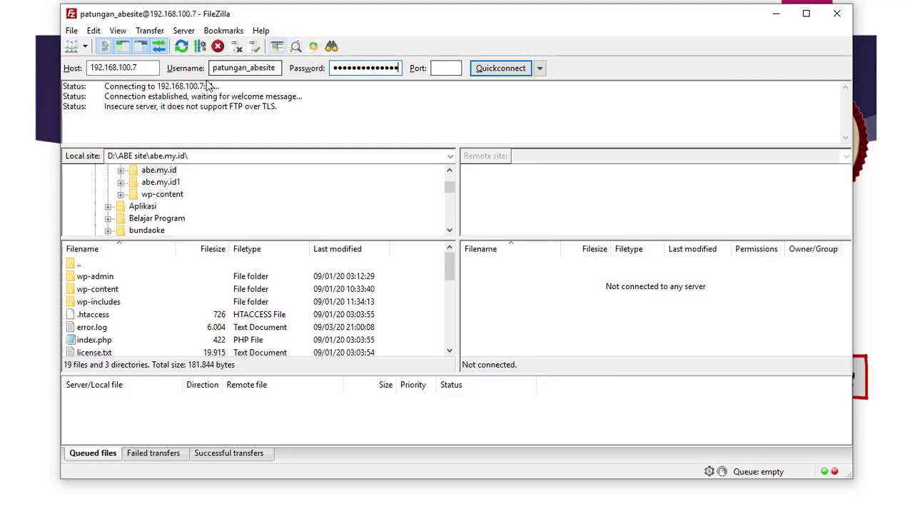
drag(203, 86, 220, 86)
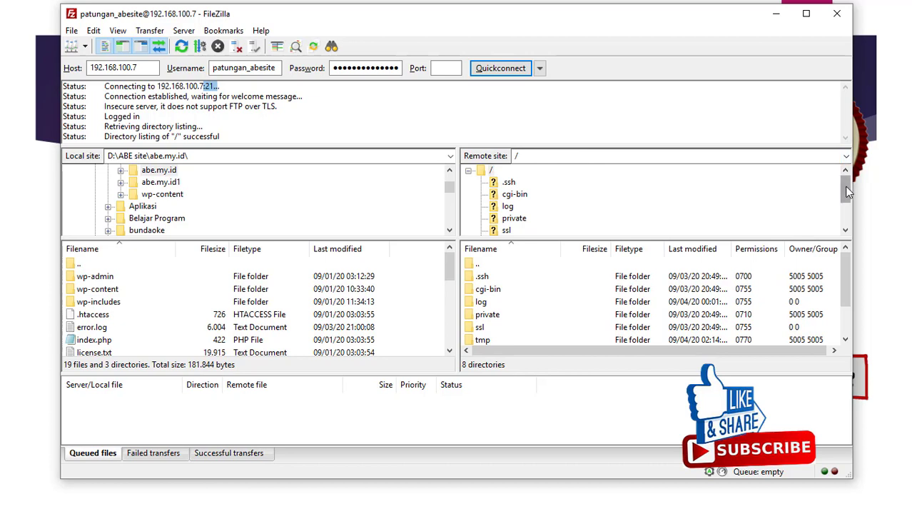
Open the web folder on the remote server and look through its contents
drag(845, 185, 850, 225)
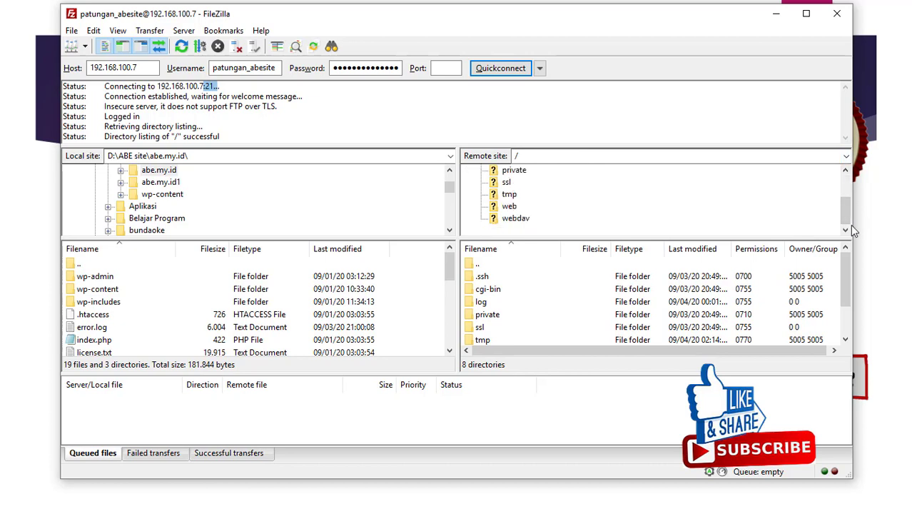
drag(849, 200, 844, 218)
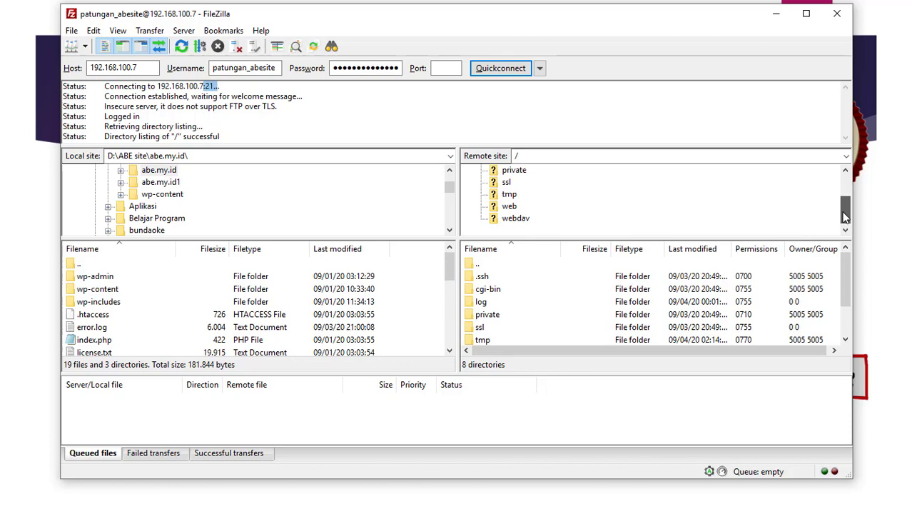
click(508, 206)
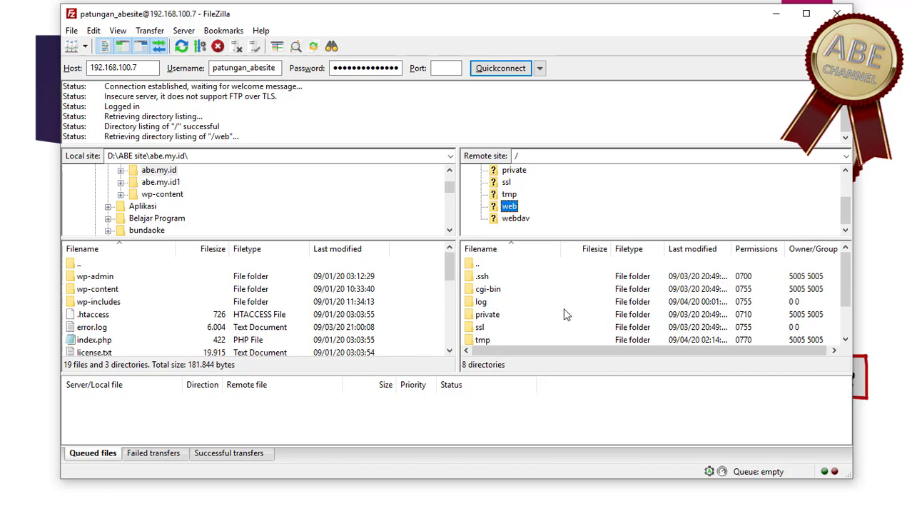
drag(845, 275, 844, 327)
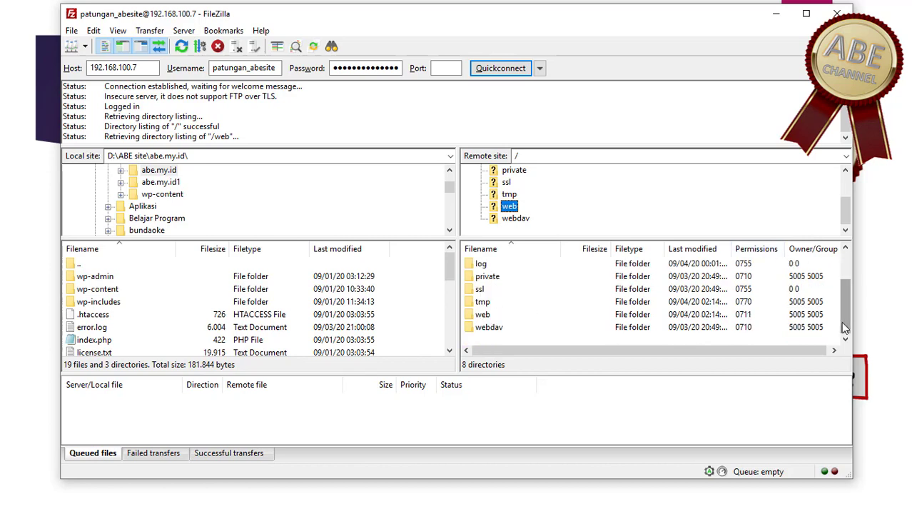
click(485, 319)
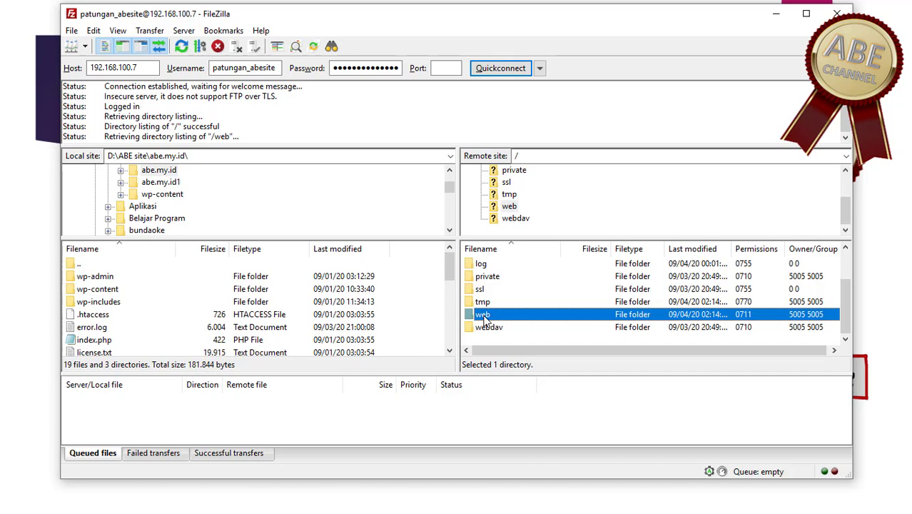
click(509, 206)
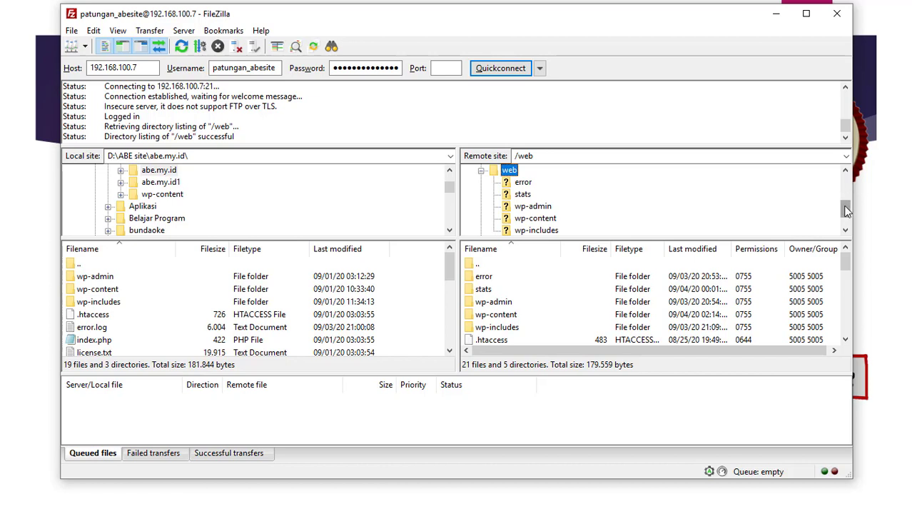
drag(845, 206, 845, 206)
mouse_move(848, 264)
mouse_down()
mouse_move(853, 315)
mouse_move(846, 266)
mouse_up()
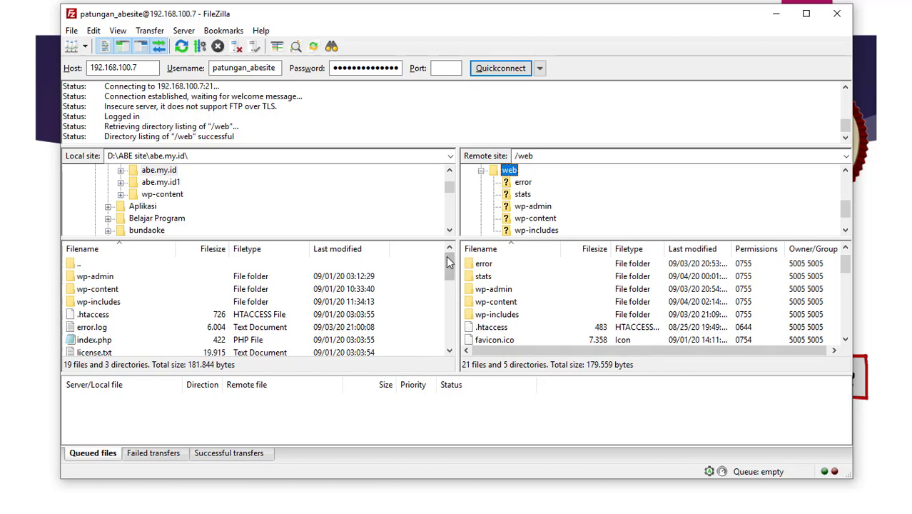
Switch the local site from the abe.my.id folder to the Desktop folder
mouse_move(449, 266)
mouse_down()
mouse_move(450, 333)
mouse_move(448, 256)
mouse_up()
click(79, 346)
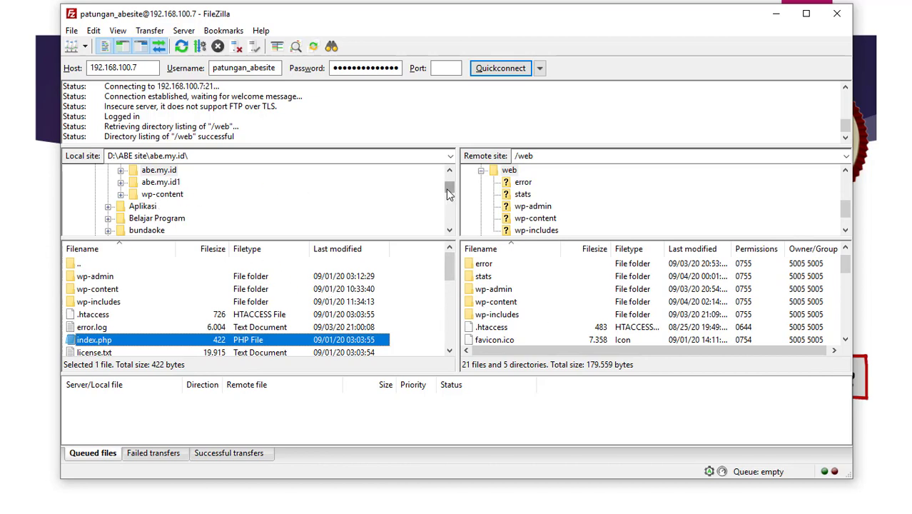
drag(450, 190, 449, 172)
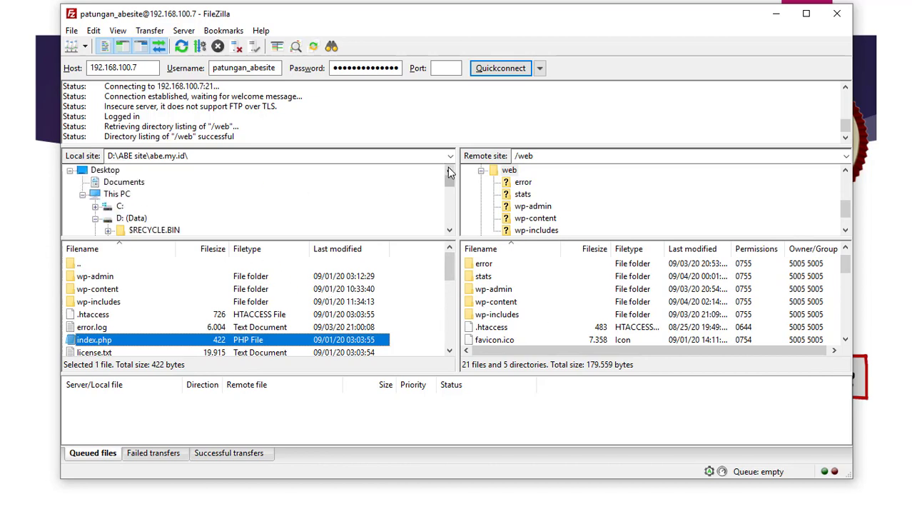
click(126, 185)
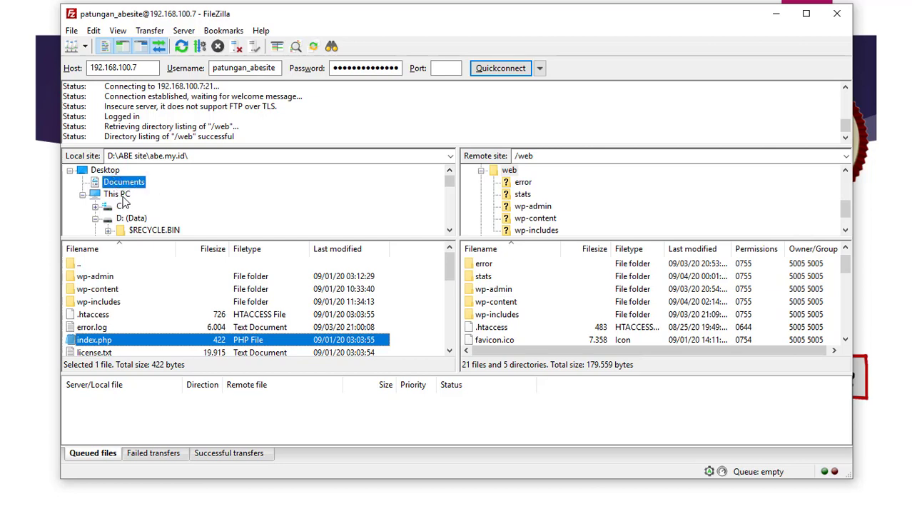
click(108, 173)
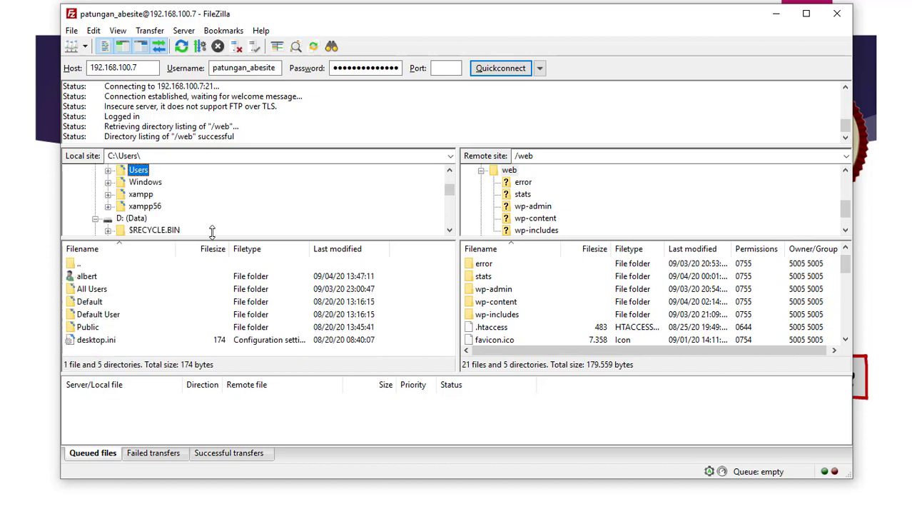
scroll(451, 189, up, 1)
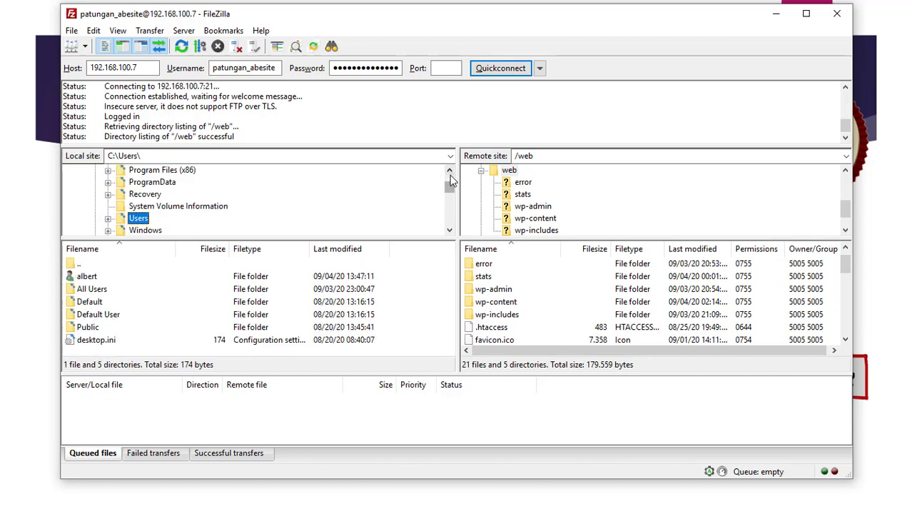
scroll(451, 192, up, 1)
scroll(451, 187, up, 2)
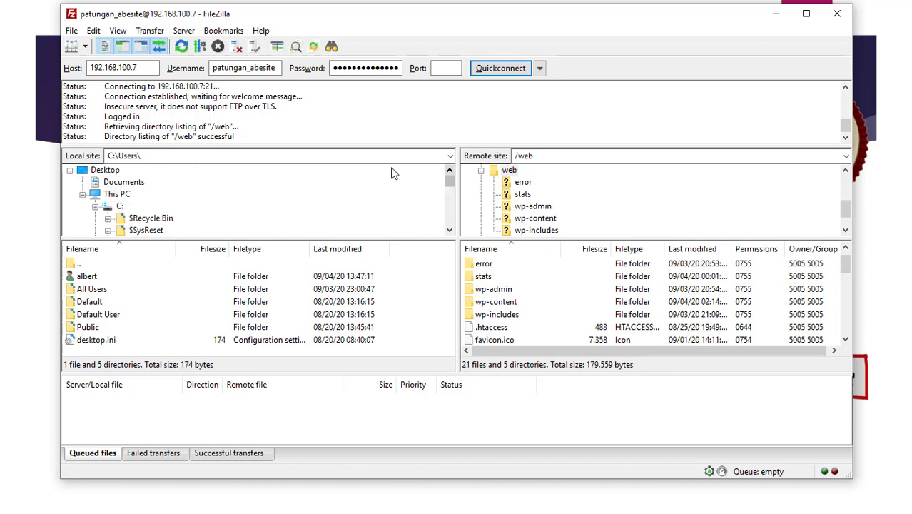
click(113, 170)
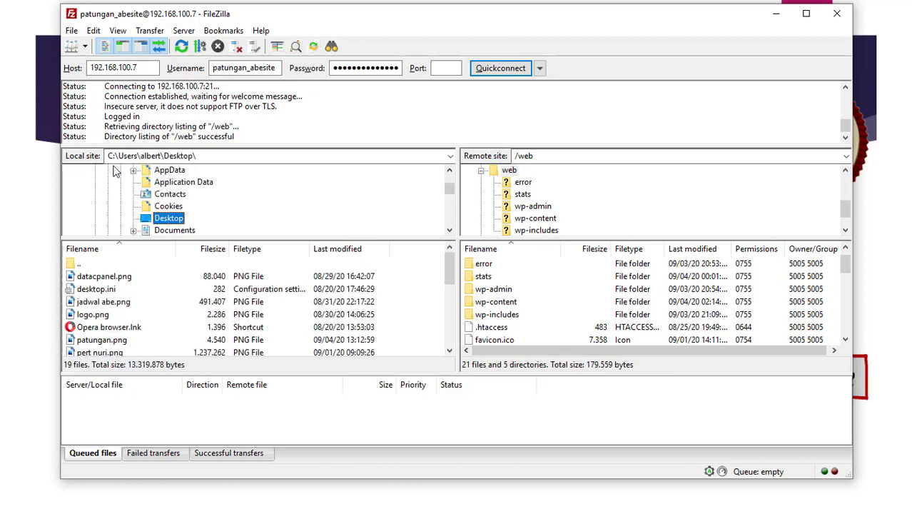
Upload patungan.png from the local Desktop folder into the remote /web folder
click(100, 314)
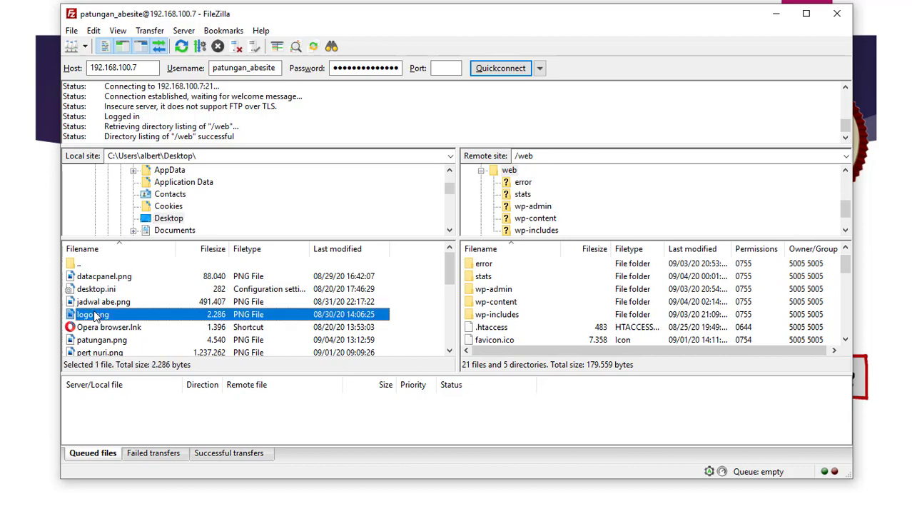
drag(451, 273, 459, 295)
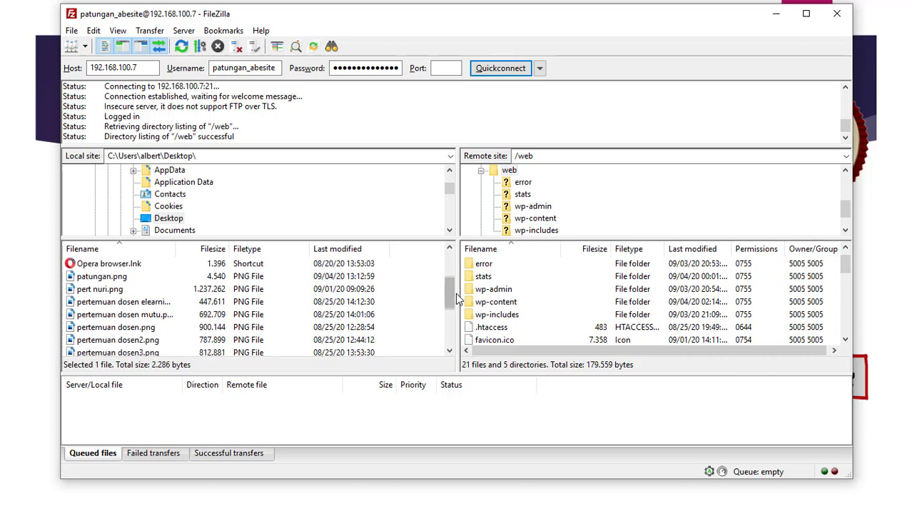
drag(87, 277, 598, 332)
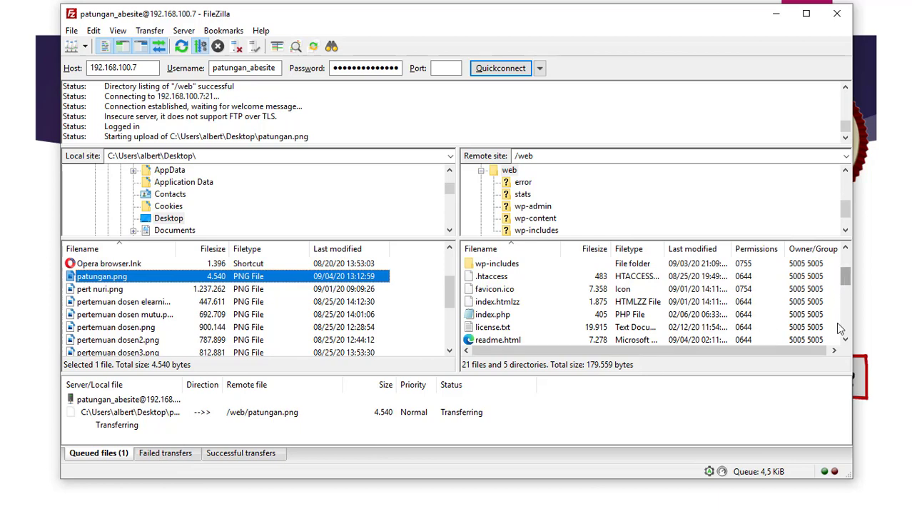
scroll(840, 327, down, 7)
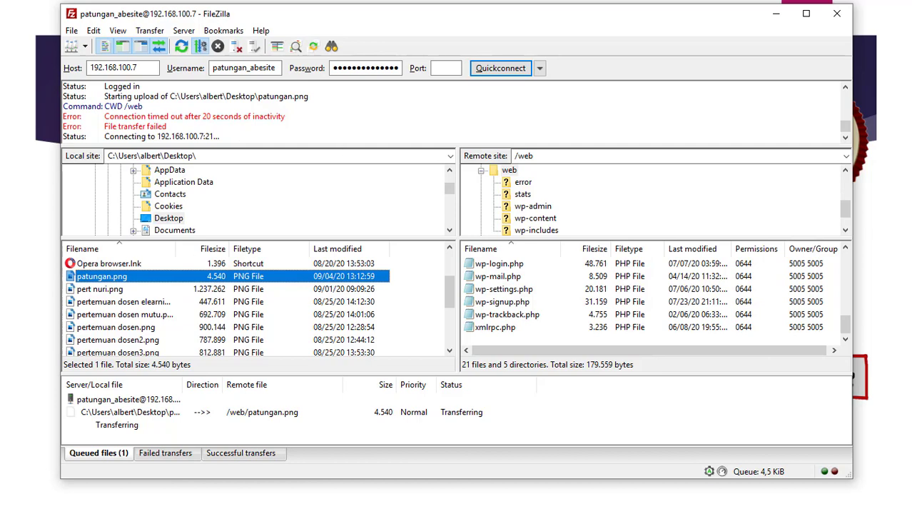
Search the installed apps for "win" to launch WinSCP, and return to the FileZilla window
click(16, 500)
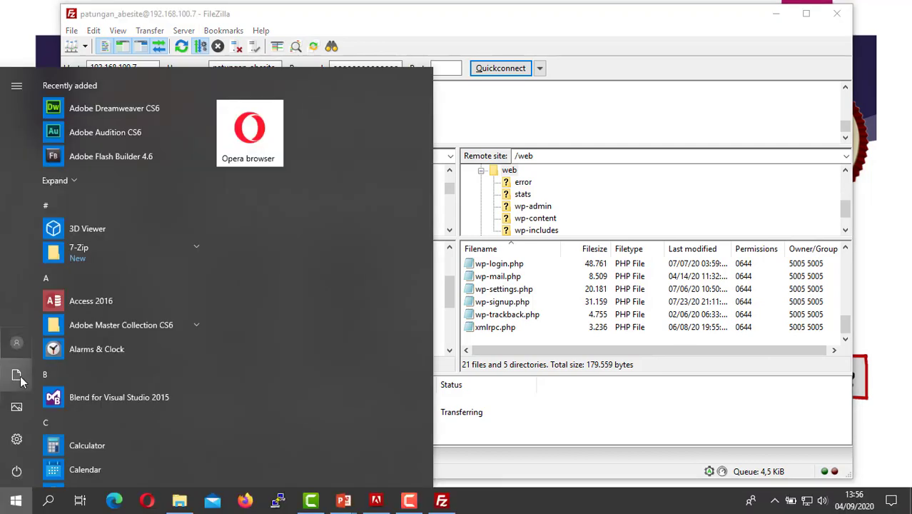
text(win)
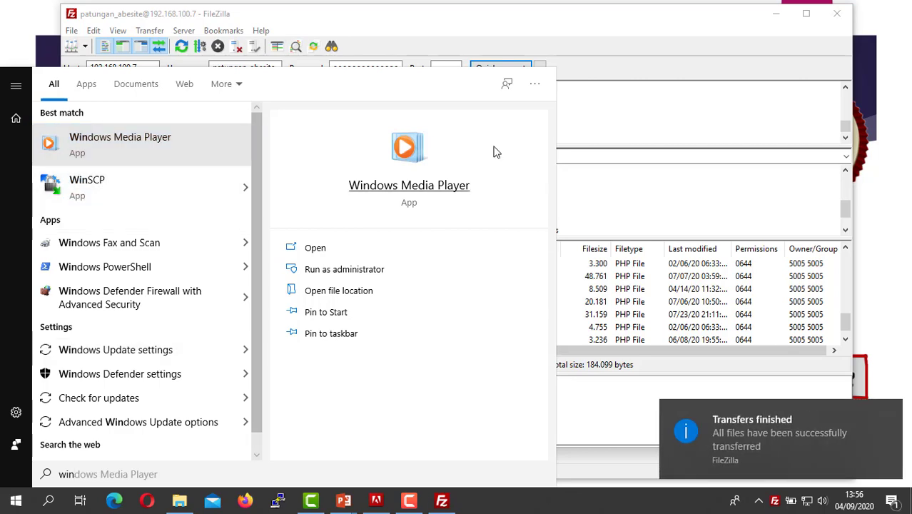
click(626, 34)
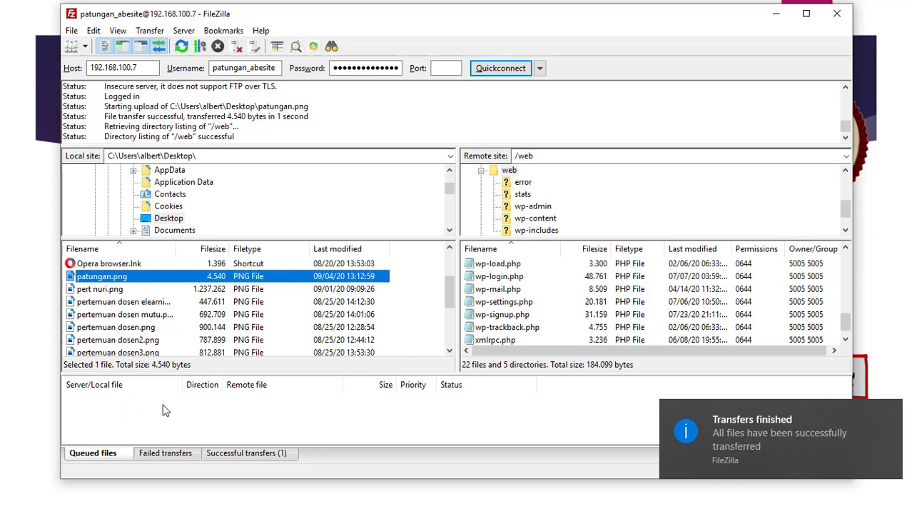
Check the successful transfers list and locate patungan.png in the remote /web folder
click(236, 454)
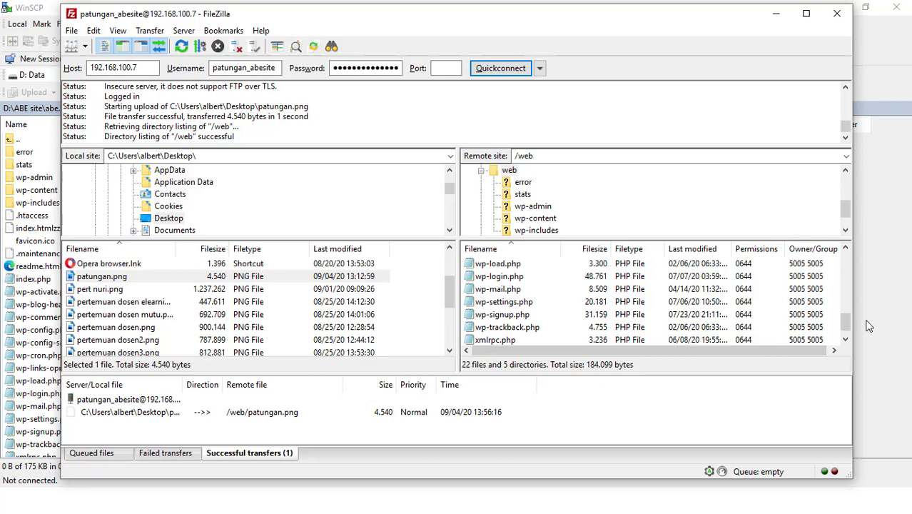
drag(846, 322, 853, 296)
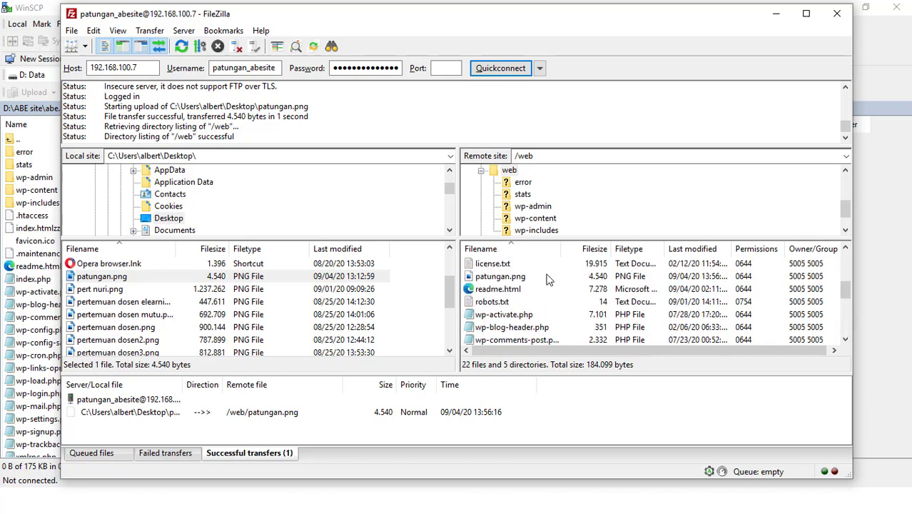
click(512, 277)
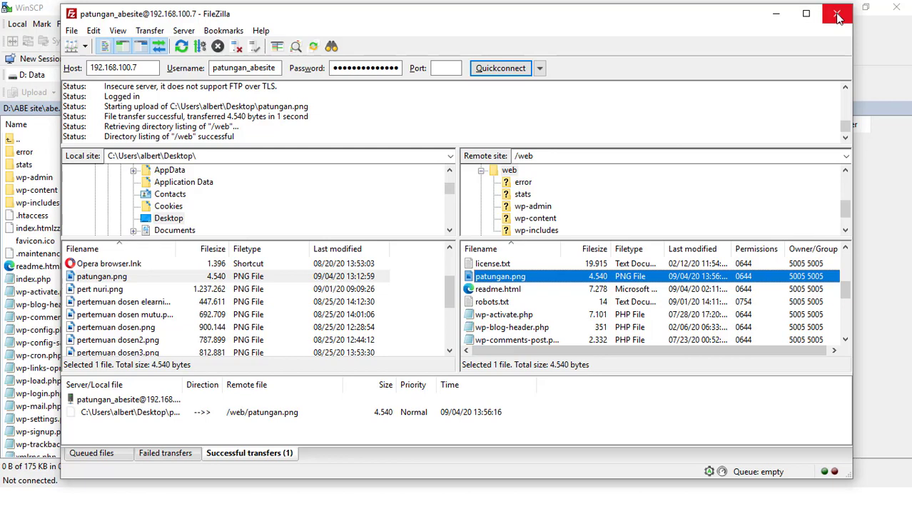
Switch to WinSCP and start a new site using the SFTP protocol with host name 192.168.100.7
click(775, 13)
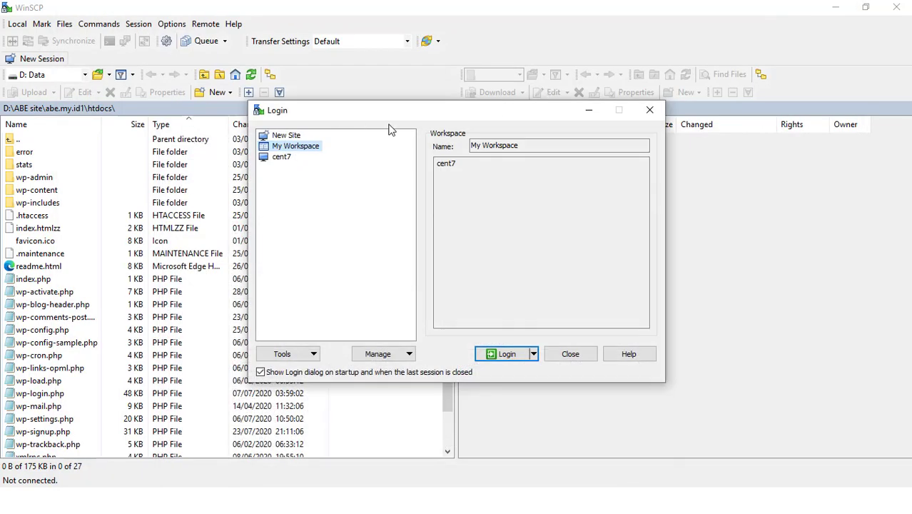
click(287, 136)
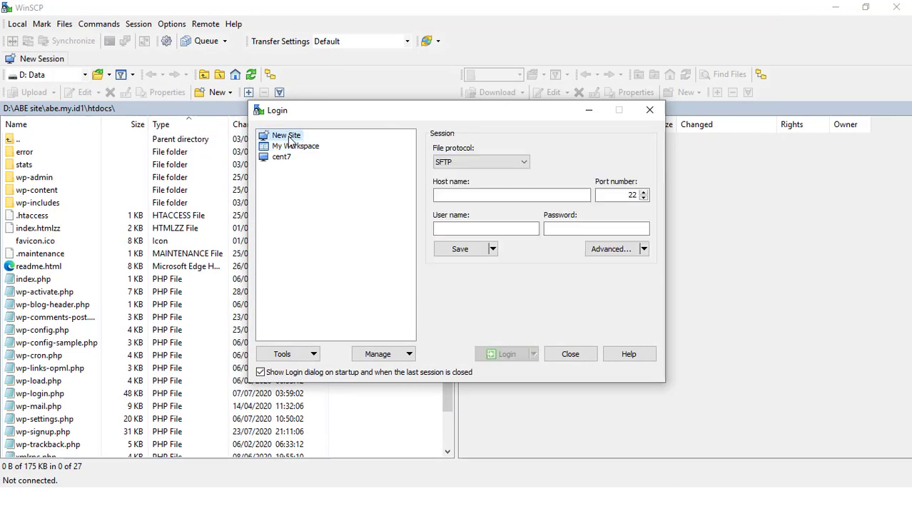
click(471, 164)
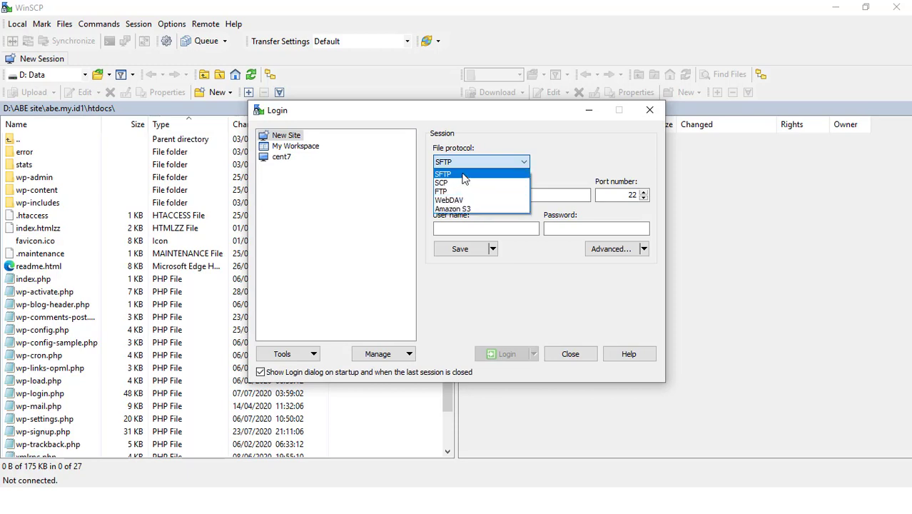
click(463, 175)
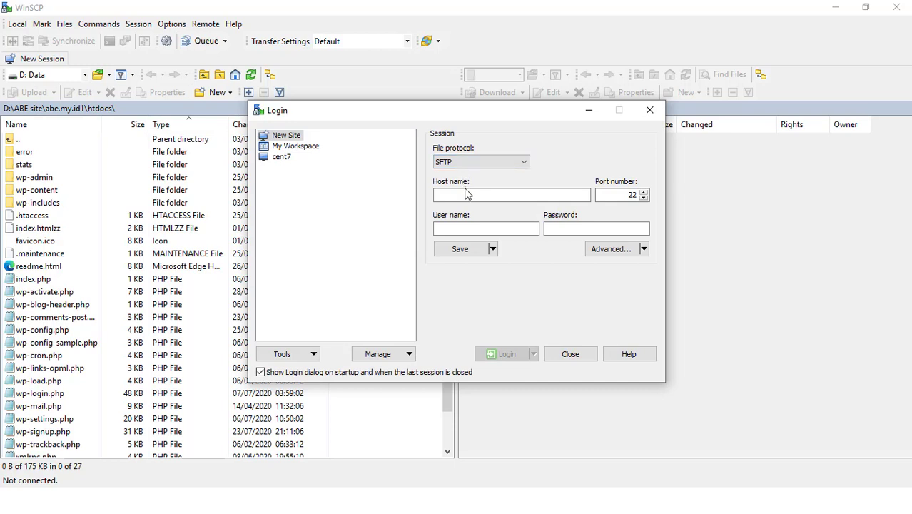
click(467, 194)
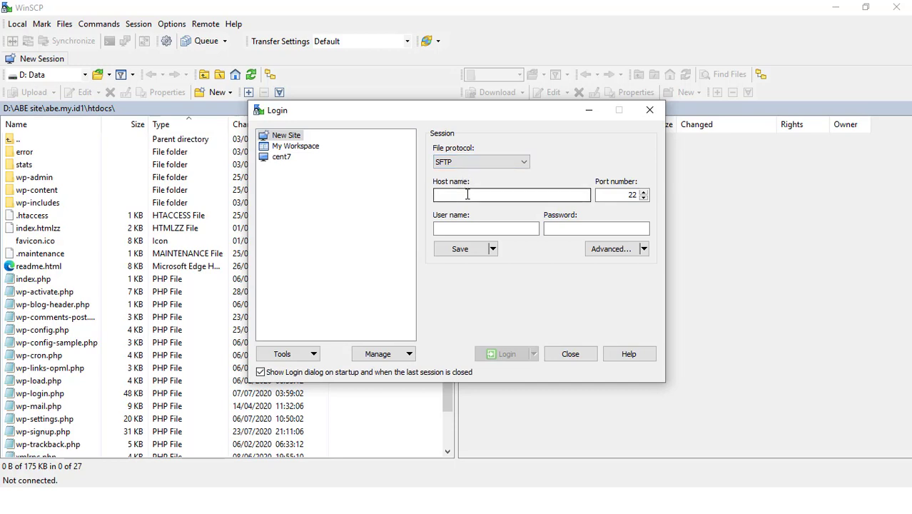
click(467, 194)
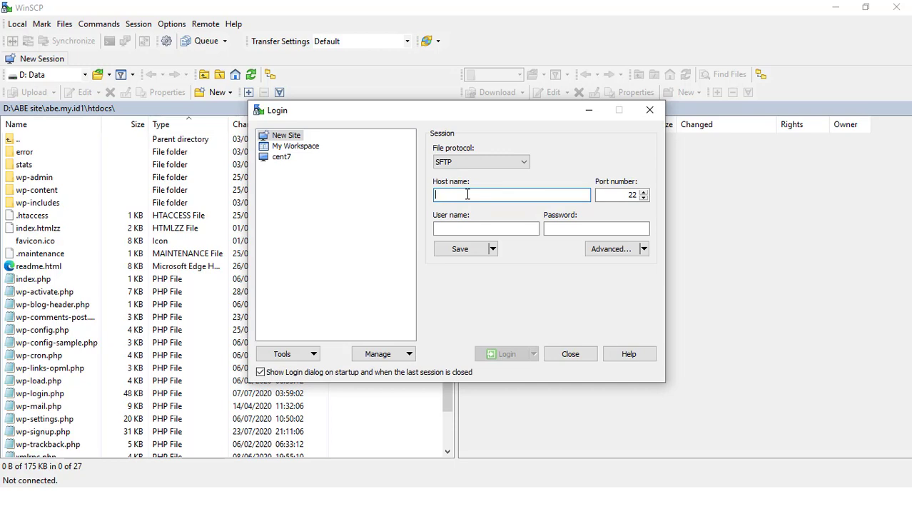
text(192)
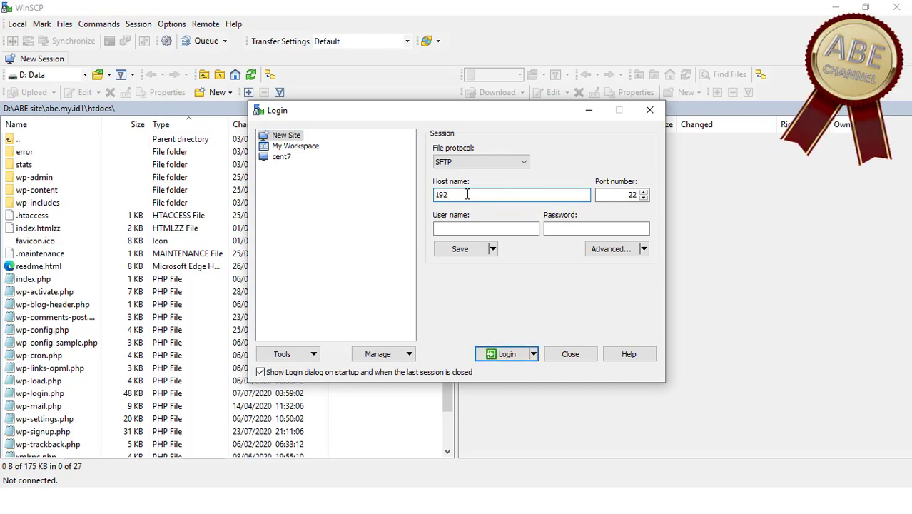
text(.168.100.7)
Set the new site's port number to 21 and its file protocol to FTP
double_click(631, 195)
text(21)
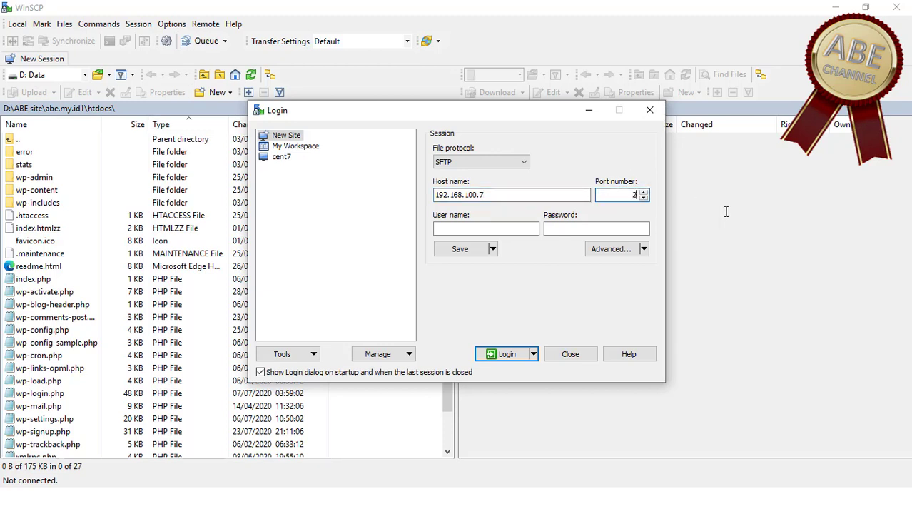
click(492, 228)
click(502, 162)
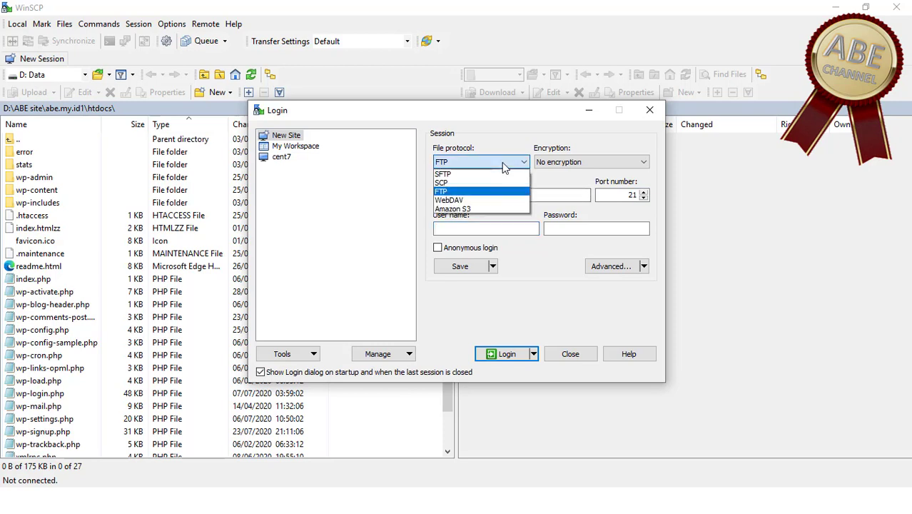
click(476, 191)
click(483, 229)
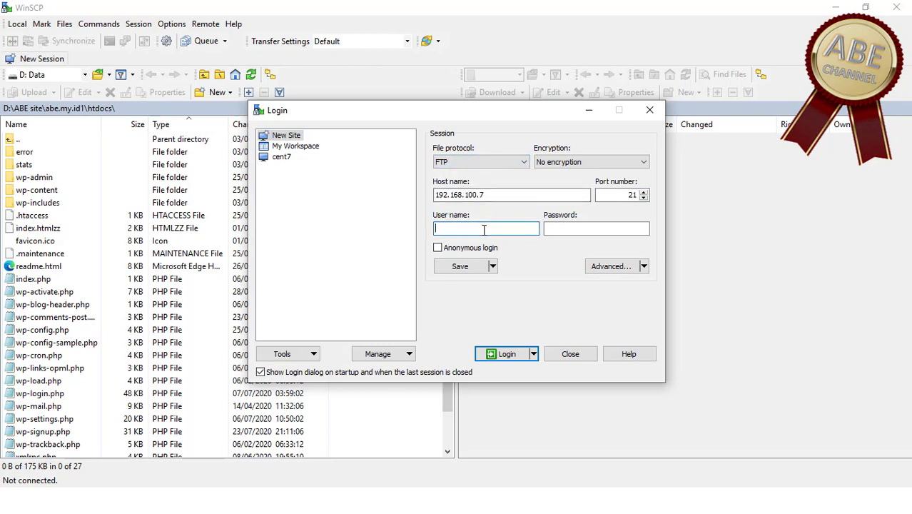
text(pa)
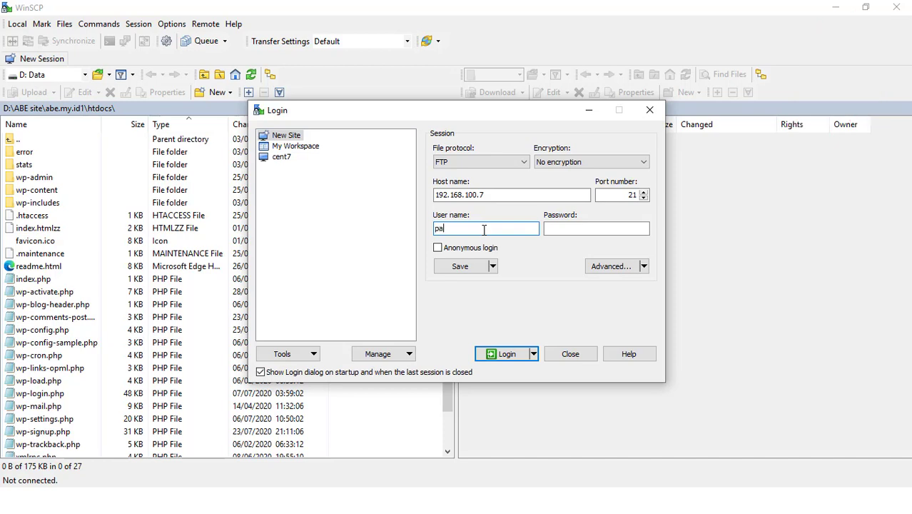
text(tungan_abesite)
click(596, 232)
text(••)
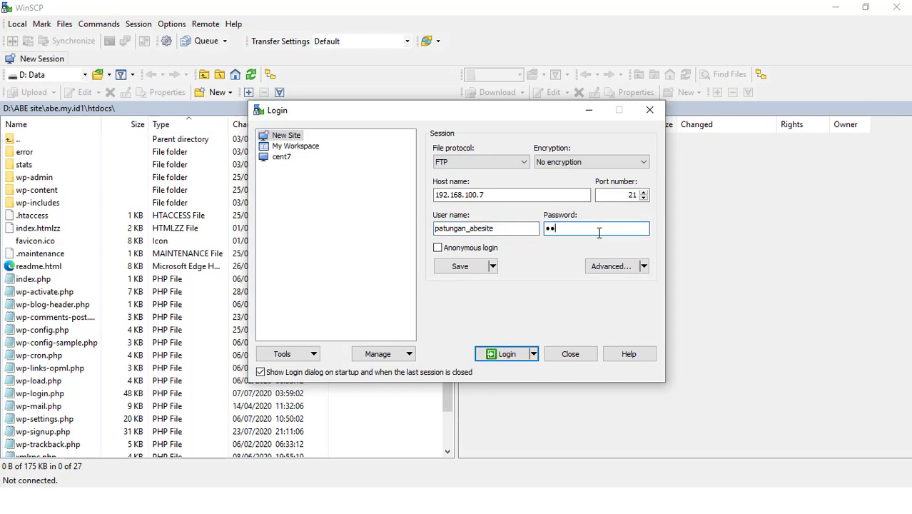
text(••••••••••••)
key(Return)
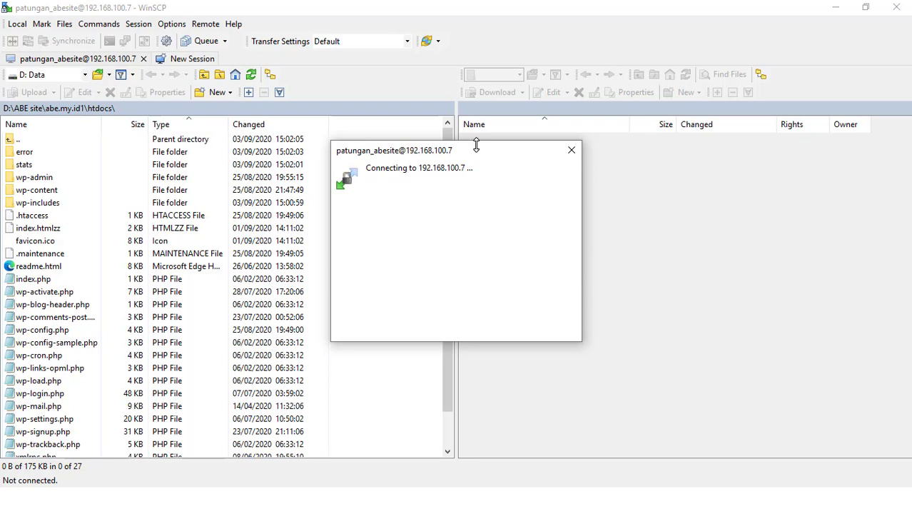
drag(474, 141, 378, 117)
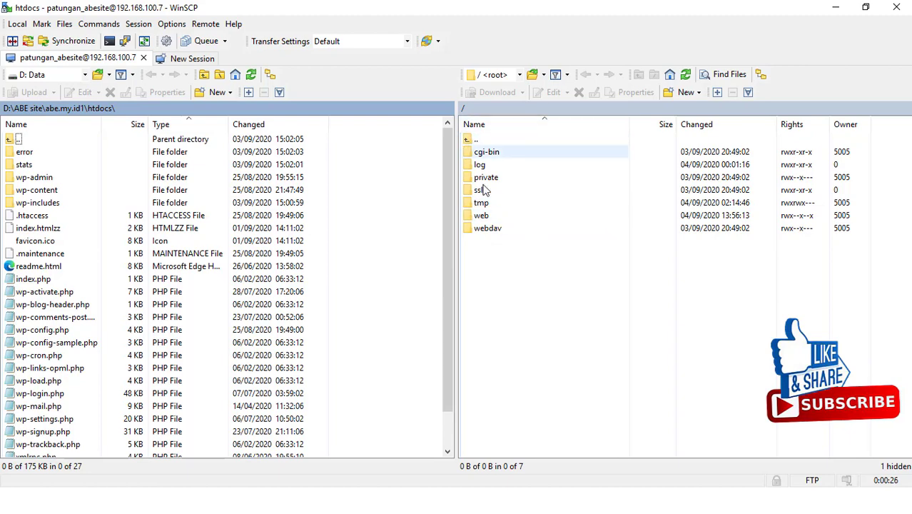
Move the FileZilla window aside for comparison and open the remote web folder in WinSCP
key(alt+Tab)
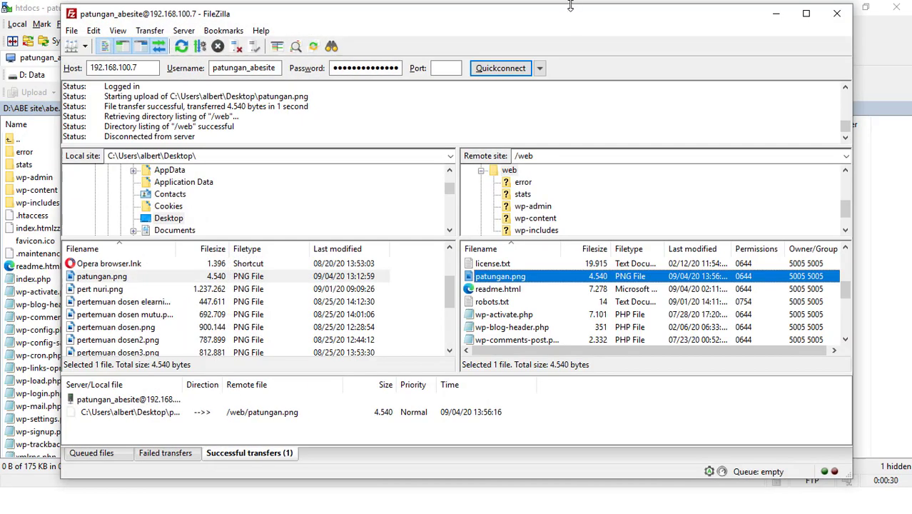
drag(569, 19, 152, 66)
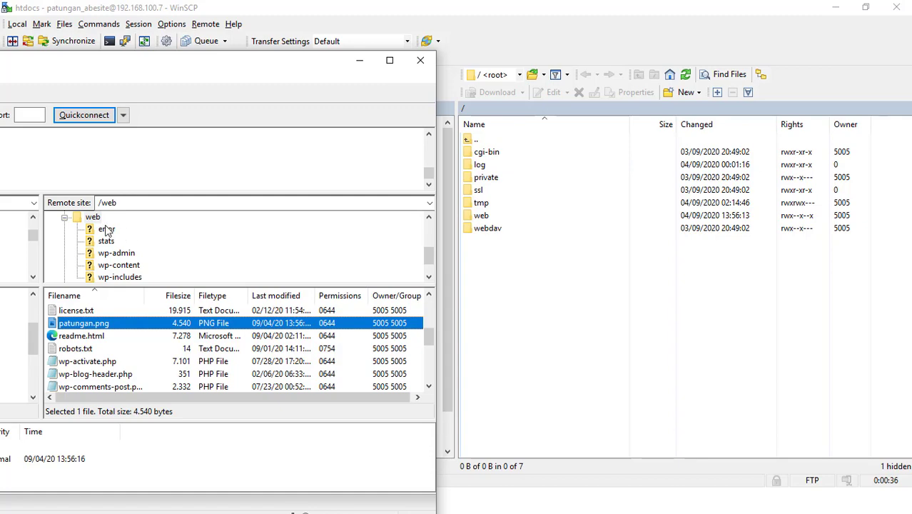
double_click(483, 215)
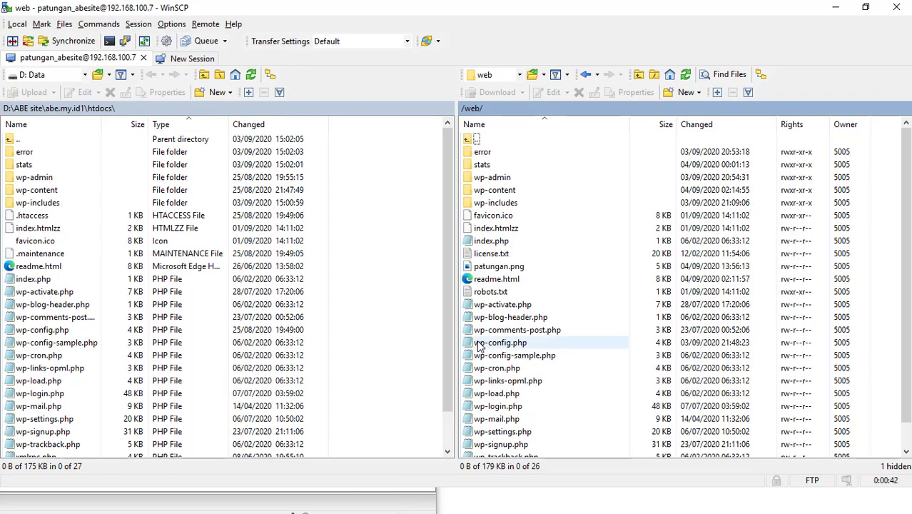
Compare FileZilla's remote /web listing with the /web folder in WinSCP, and minimize FileZilla
click(451, 339)
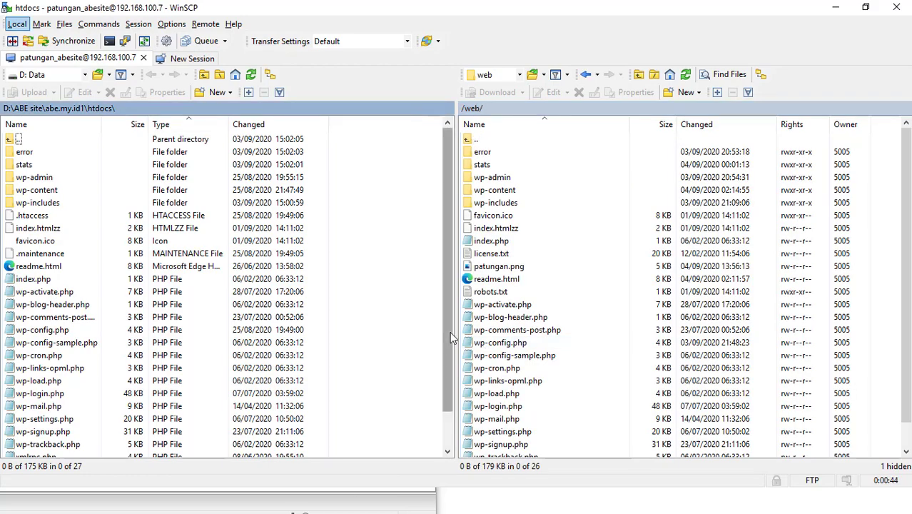
key(alt+Tab)
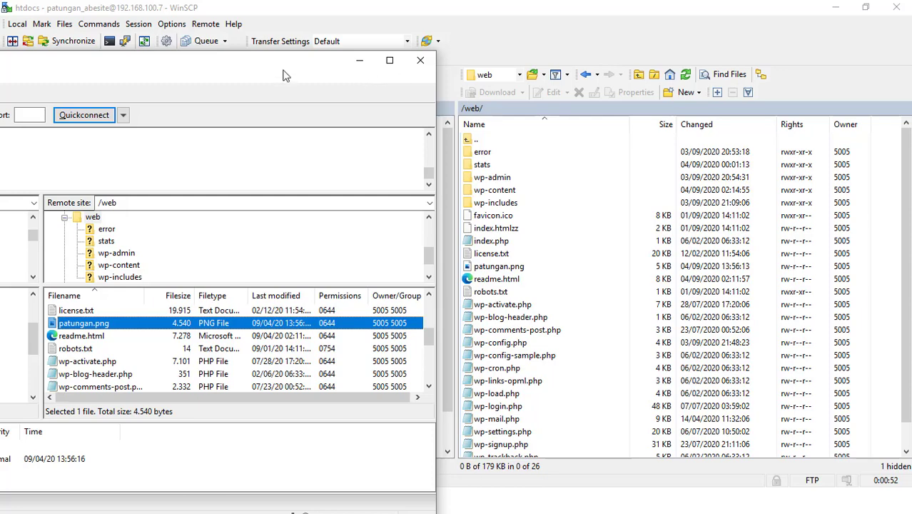
drag(272, 67, 627, 105)
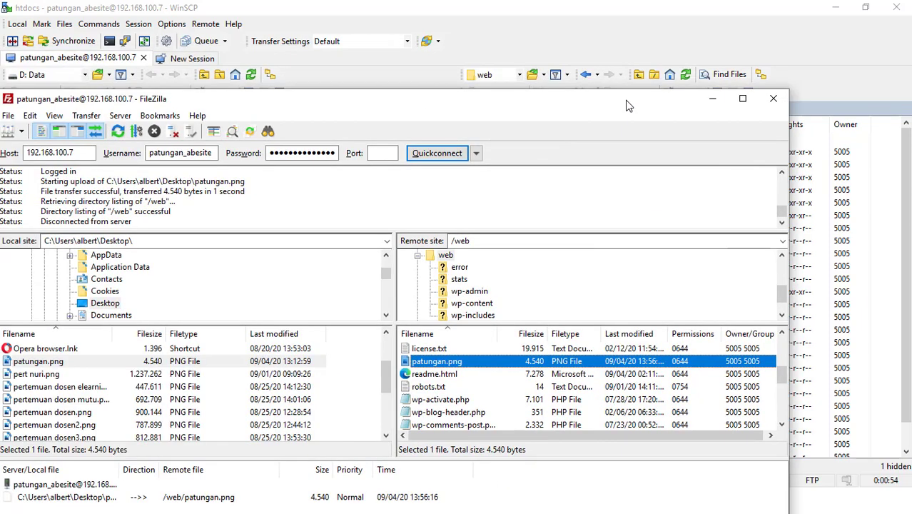
click(712, 97)
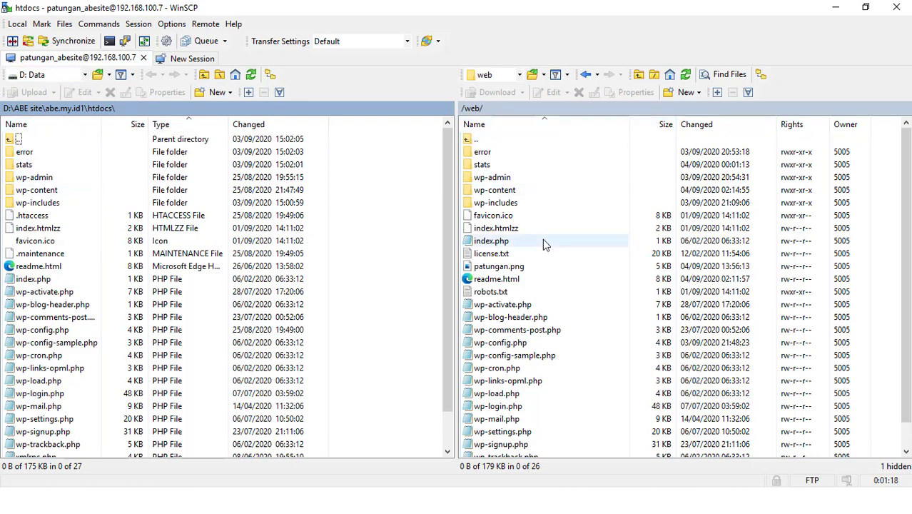
Download patungan.png from the remote /web folder into the local htdocs folder and select the local copy
click(492, 268)
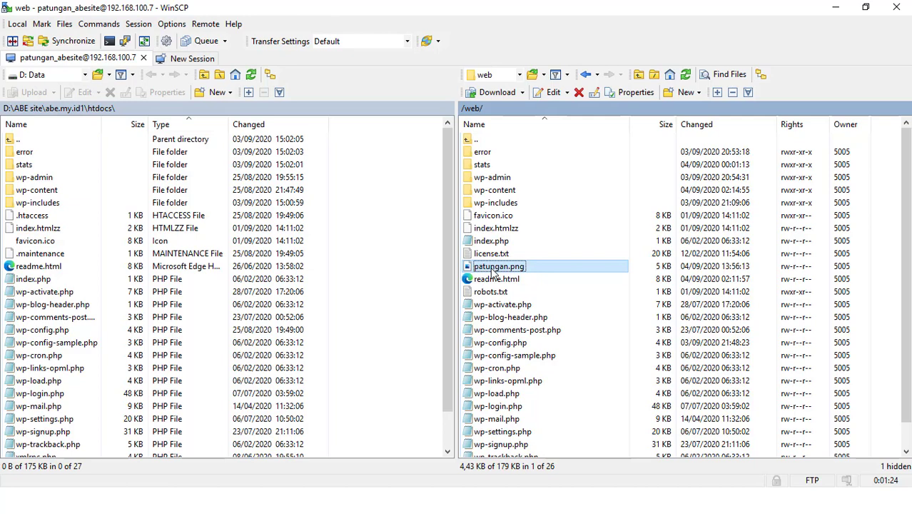
drag(492, 274, 220, 331)
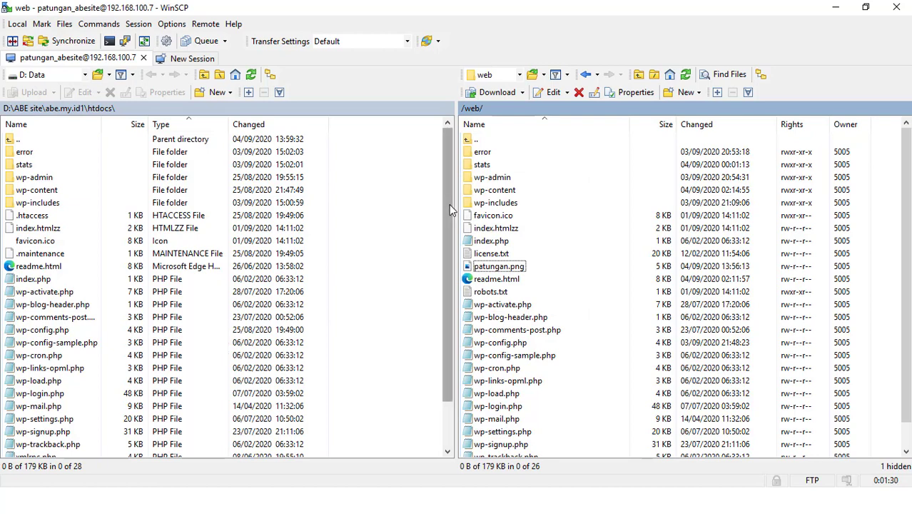
drag(445, 296, 444, 339)
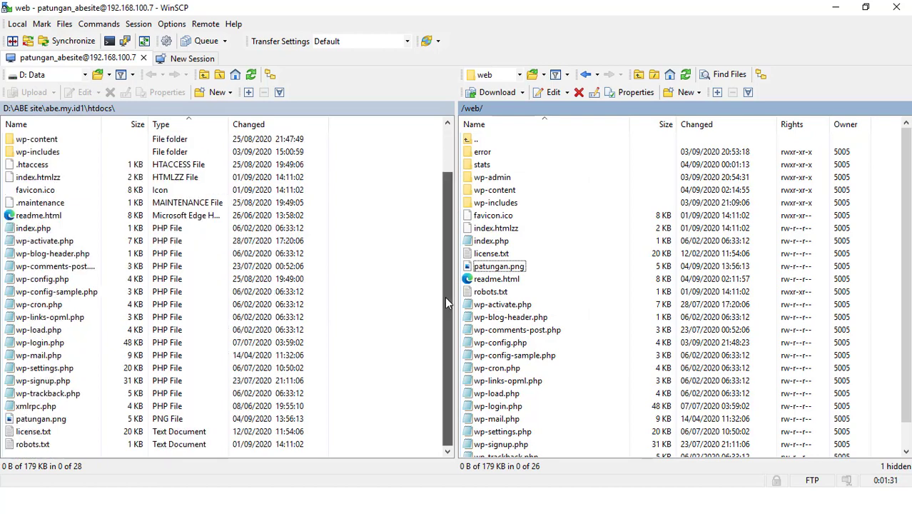
click(41, 421)
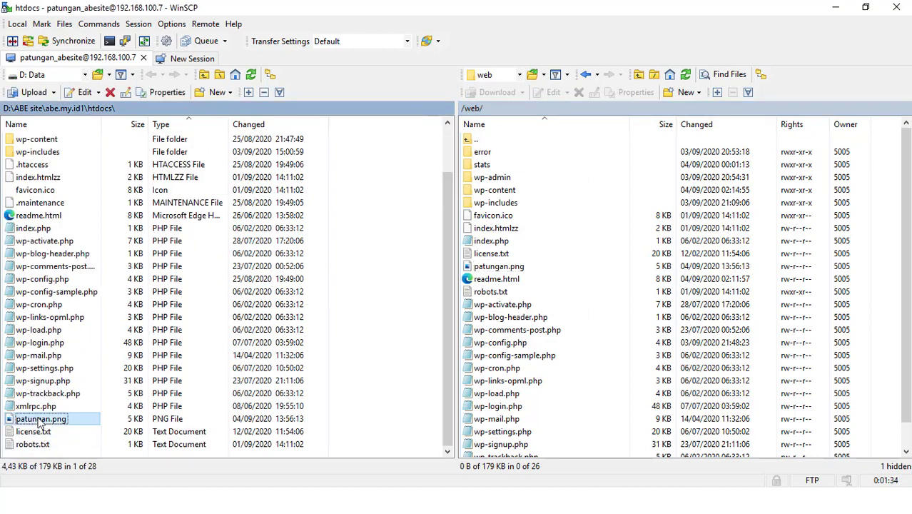